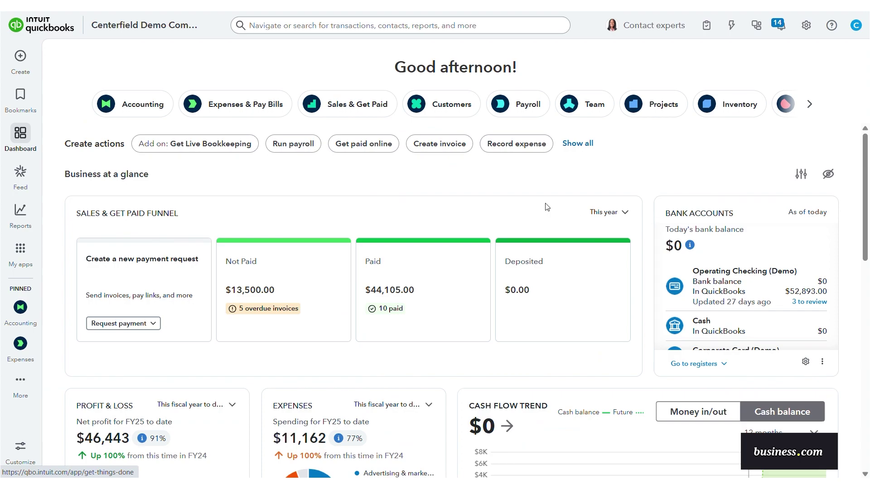
- Open the Business Feed, with $2,700.00 overdue and $1,700.00 due-soon bills, and check its filter without changes
{"action": "scroll", "coordinate": [547, 207], "scroll_direction": "down", "scroll_amount": 8}
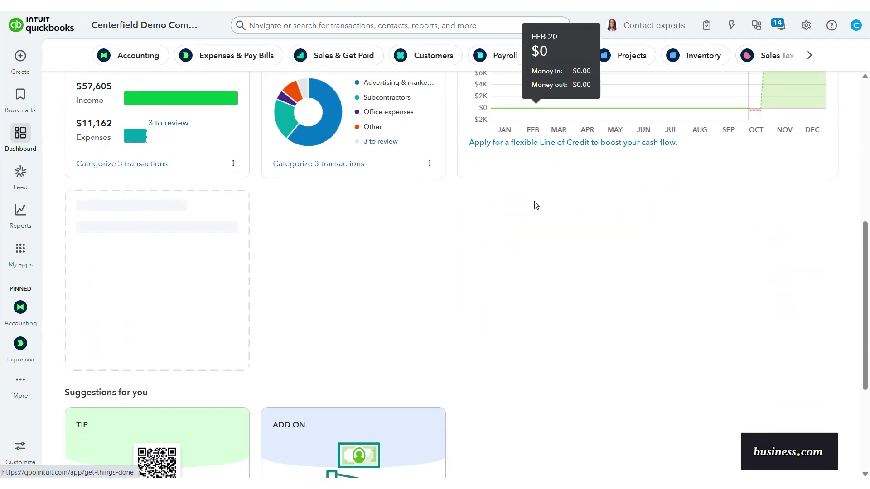
{"action": "scroll", "coordinate": [556, 192], "scroll_direction": "up", "scroll_amount": 8}
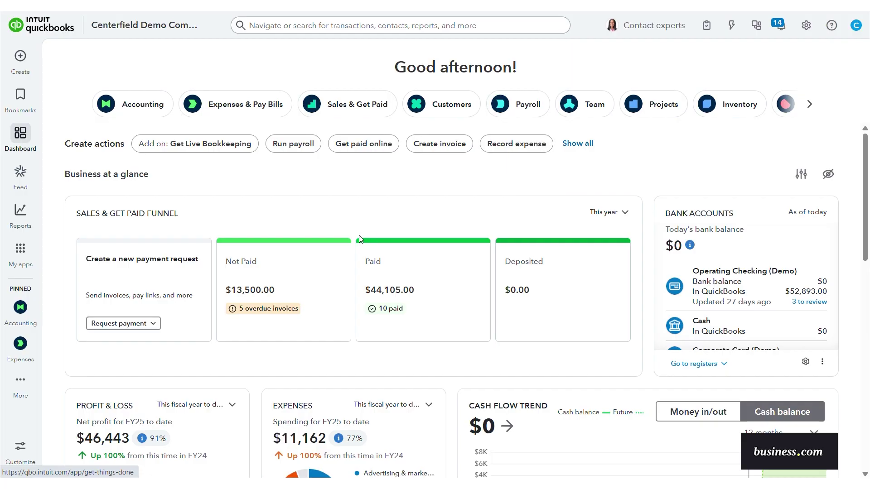
{"action": "left_click", "coordinate": [22, 175]}
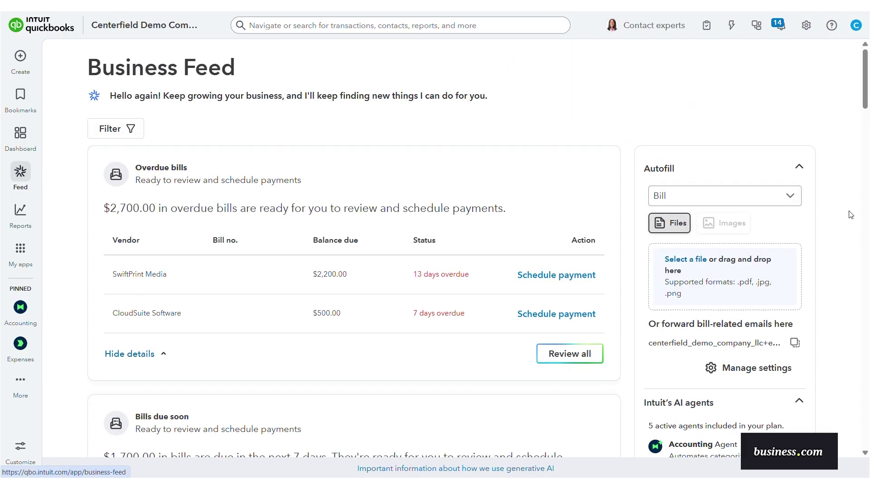
{"action": "scroll", "coordinate": [851, 215], "scroll_direction": "down", "scroll_amount": 6}
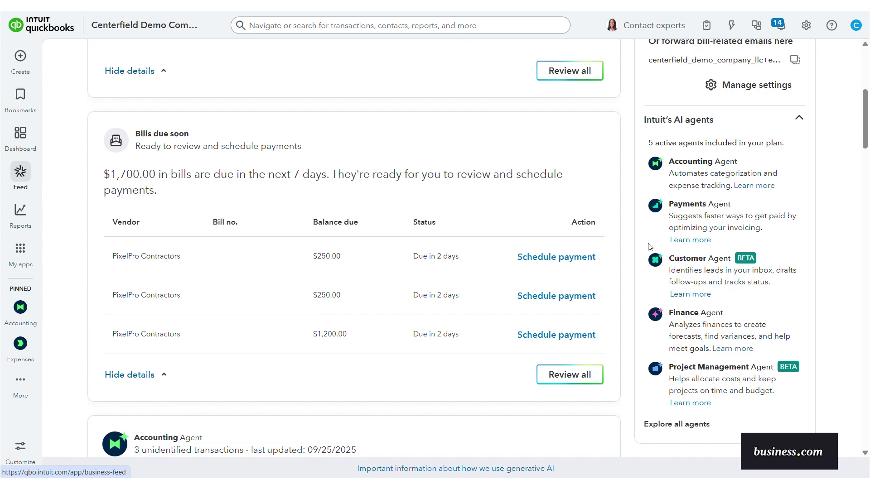
{"action": "scroll", "coordinate": [630, 252], "scroll_direction": "up", "scroll_amount": 6}
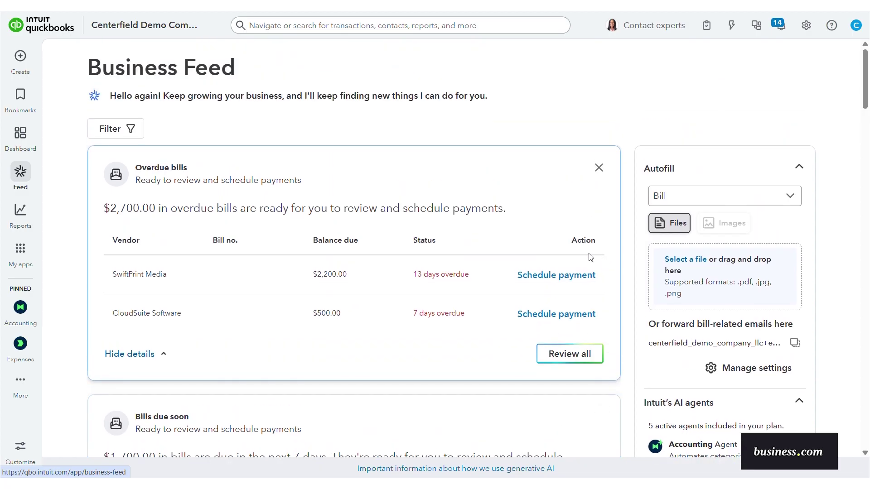
{"action": "left_click", "coordinate": [128, 130]}
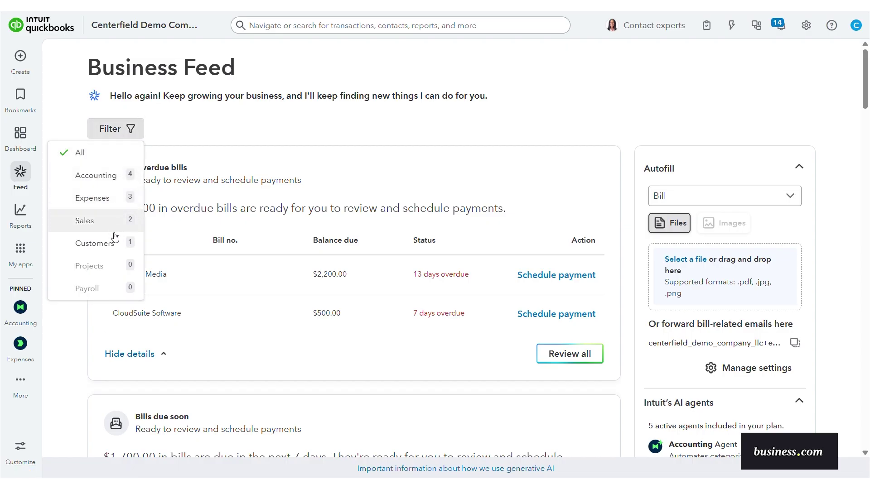
{"action": "left_click", "coordinate": [122, 130]}
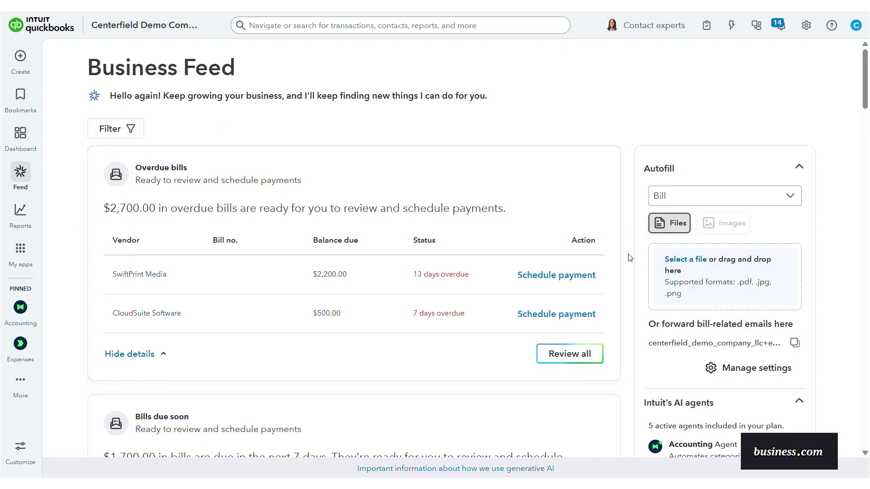
- Browse the feed cards and return to the Finance Agent's September summary flagging the $1,200 Website ads spike
{"action": "scroll", "coordinate": [625, 273], "scroll_direction": "down", "scroll_amount": 3}
{"action": "scroll", "coordinate": [624, 274], "scroll_direction": "down", "scroll_amount": 3}
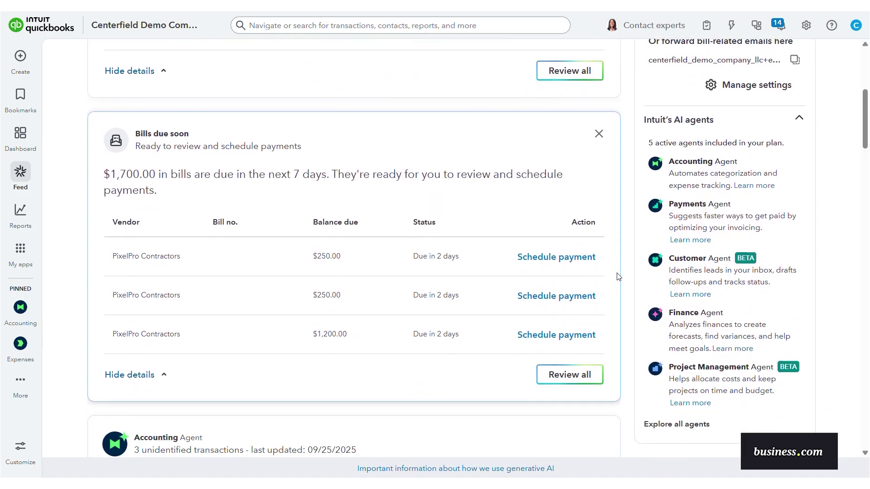
{"action": "scroll", "coordinate": [617, 278], "scroll_direction": "down", "scroll_amount": 6}
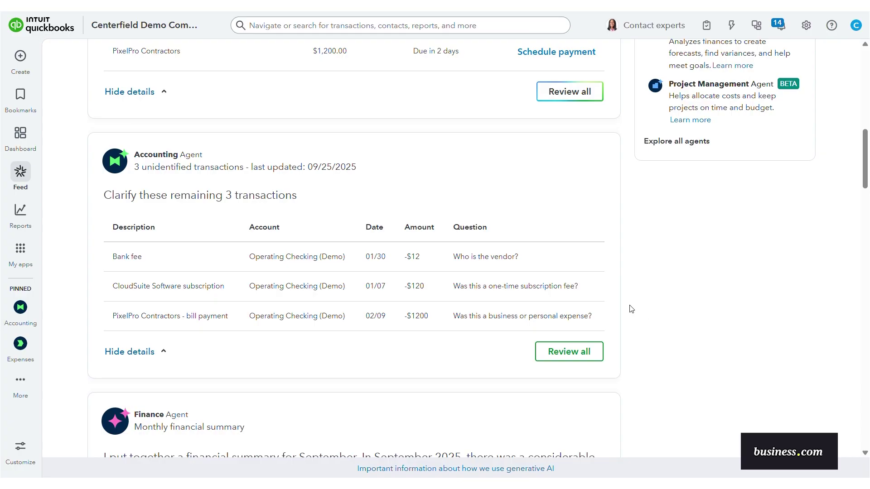
{"action": "scroll", "coordinate": [641, 312], "scroll_direction": "down", "scroll_amount": 5}
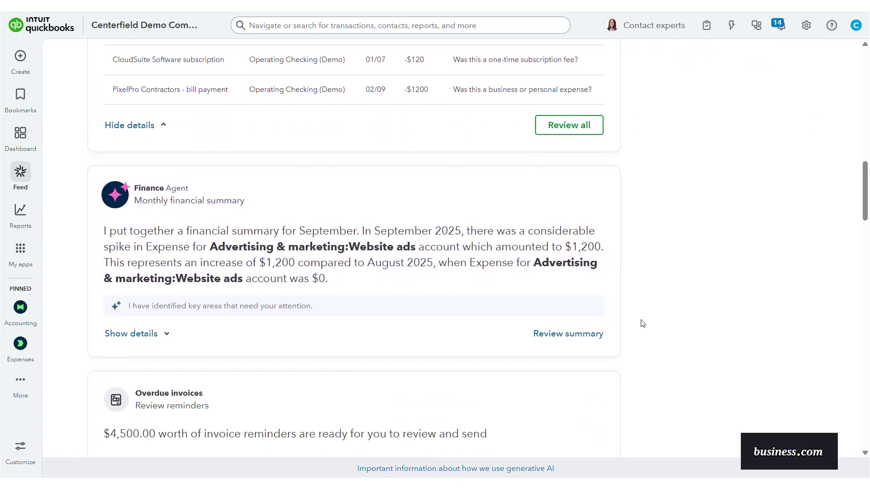
{"action": "scroll", "coordinate": [643, 325], "scroll_direction": "down", "scroll_amount": 5}
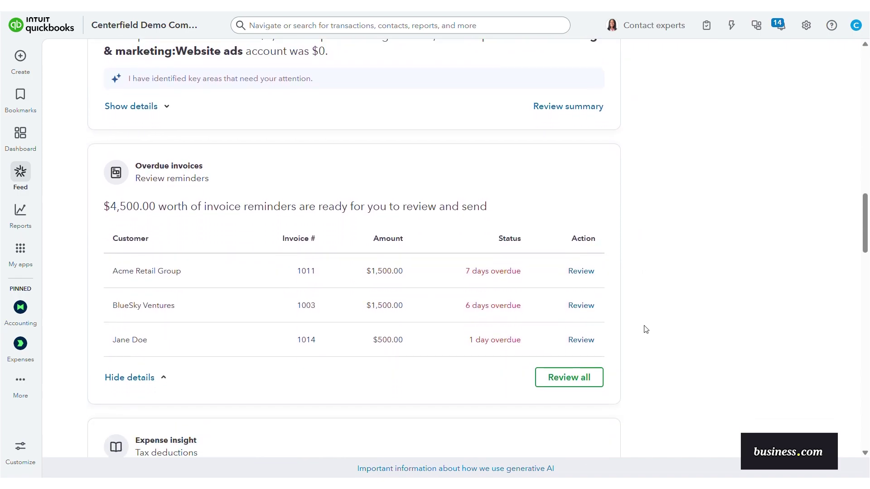
{"action": "scroll", "coordinate": [645, 329], "scroll_direction": "down", "scroll_amount": 5}
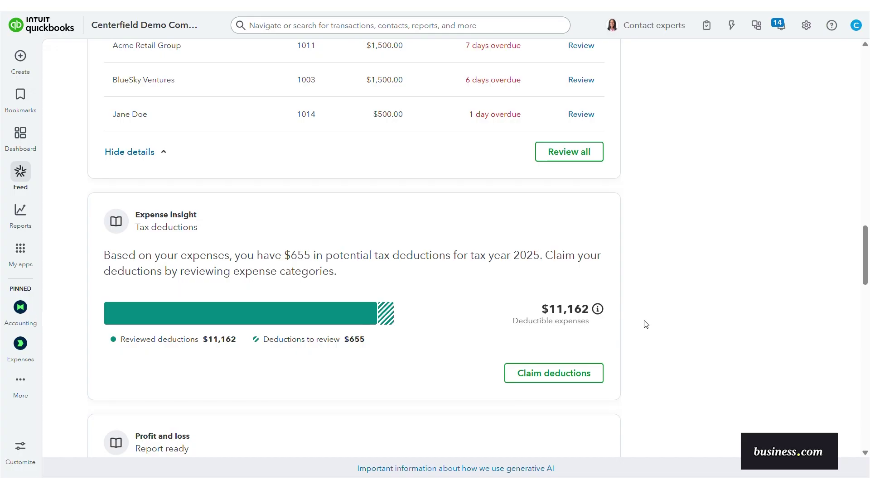
{"action": "scroll", "coordinate": [646, 329], "scroll_direction": "down", "scroll_amount": 5}
{"action": "scroll", "coordinate": [647, 324], "scroll_direction": "down", "scroll_amount": 1}
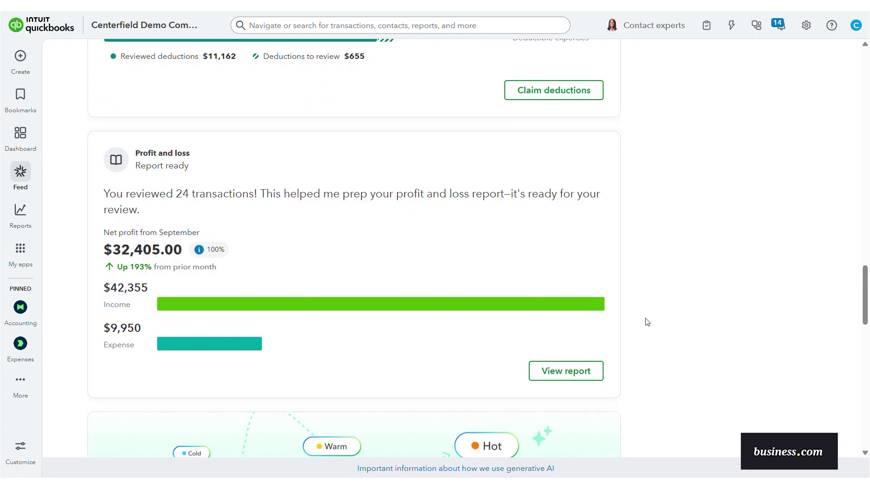
{"action": "scroll", "coordinate": [647, 322], "scroll_direction": "up", "scroll_amount": 7}
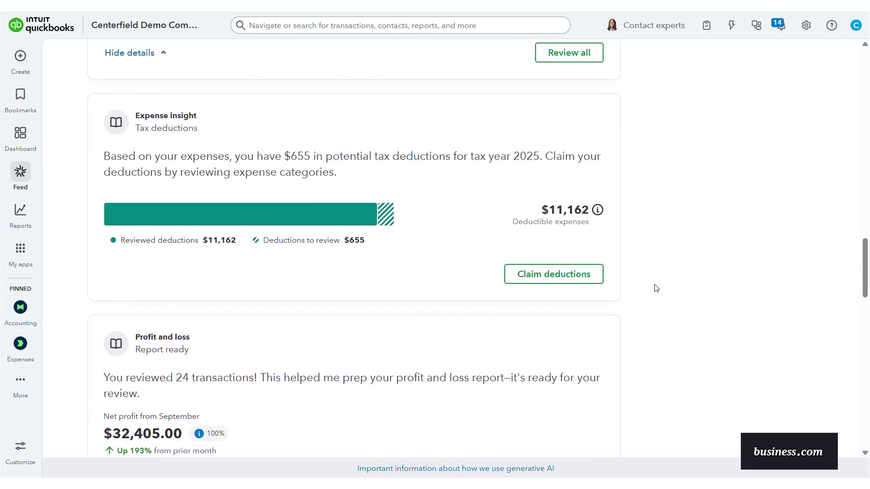
{"action": "scroll", "coordinate": [655, 287], "scroll_direction": "up", "scroll_amount": 5}
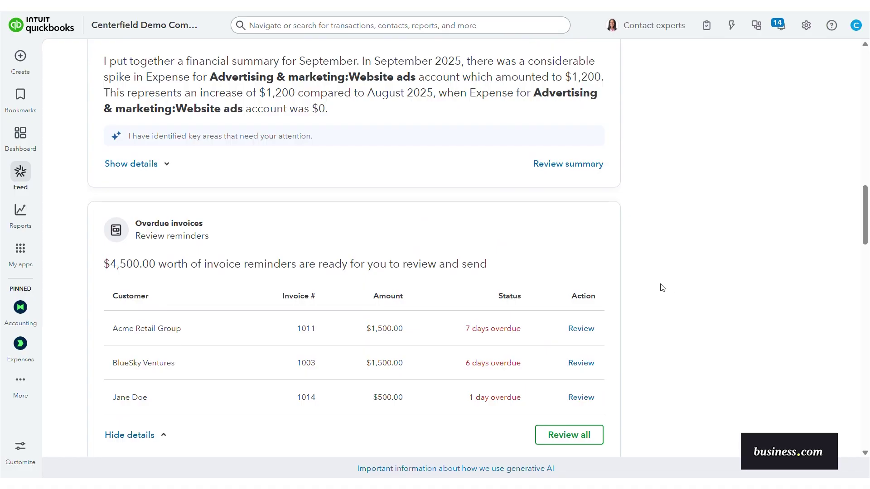
{"action": "scroll", "coordinate": [667, 299], "scroll_direction": "up", "scroll_amount": 1}
{"action": "scroll", "coordinate": [667, 301], "scroll_direction": "up", "scroll_amount": 1}
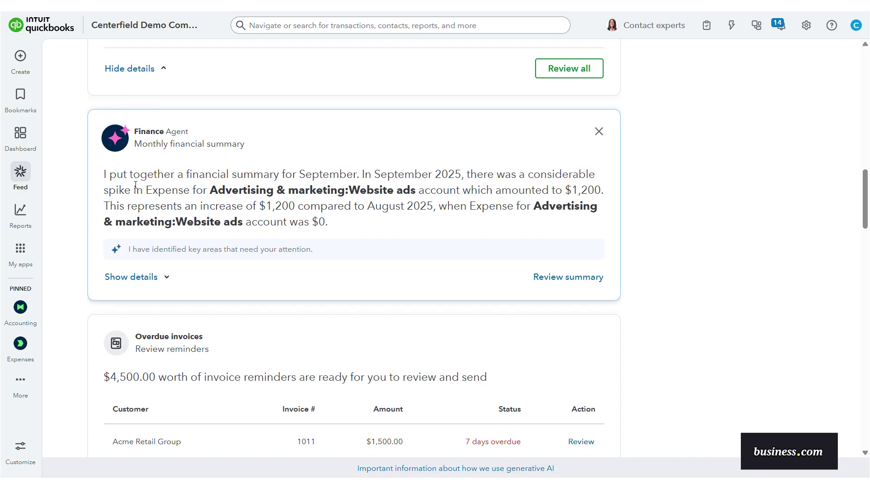
- Show details on the Finance Agent card to reveal the Total Expense chart peaking near 9K in September 2025
{"action": "left_click", "coordinate": [162, 281]}
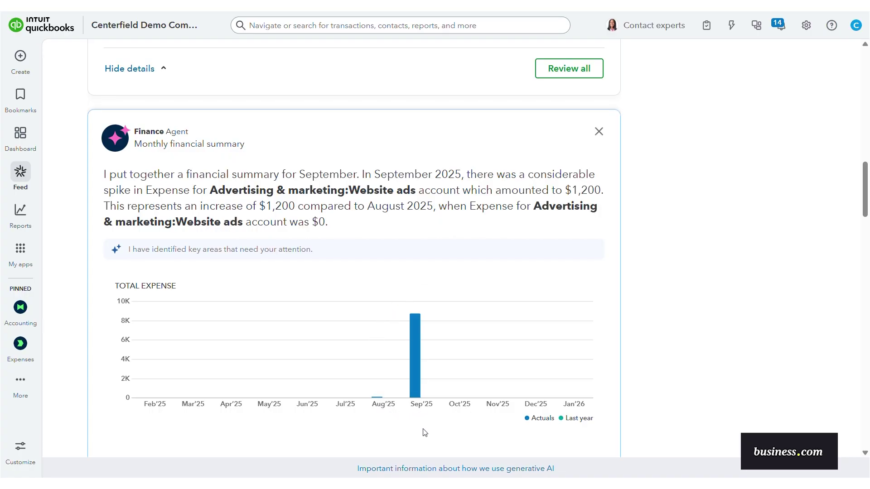
{"action": "scroll", "coordinate": [543, 429], "scroll_direction": "down", "scroll_amount": 1}
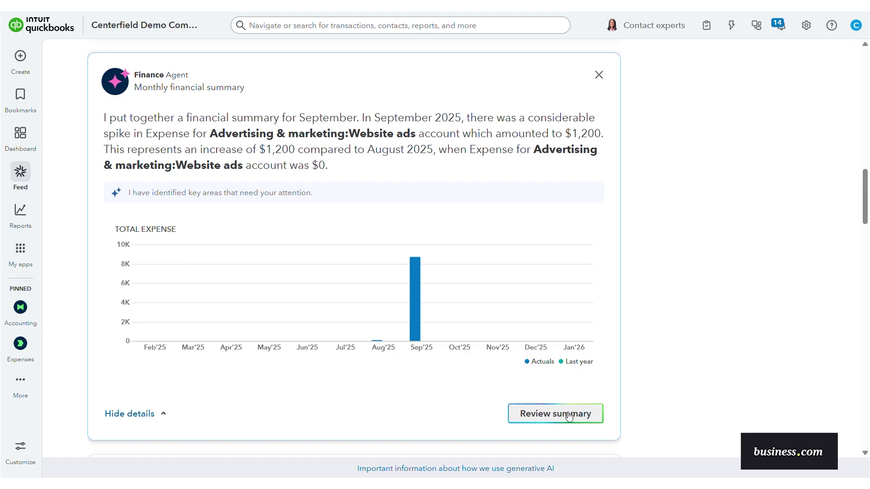
- Open the September 2025 Financial summary, keeping Last month as report period and Accrual as accounting method
{"action": "left_click", "coordinate": [569, 416]}
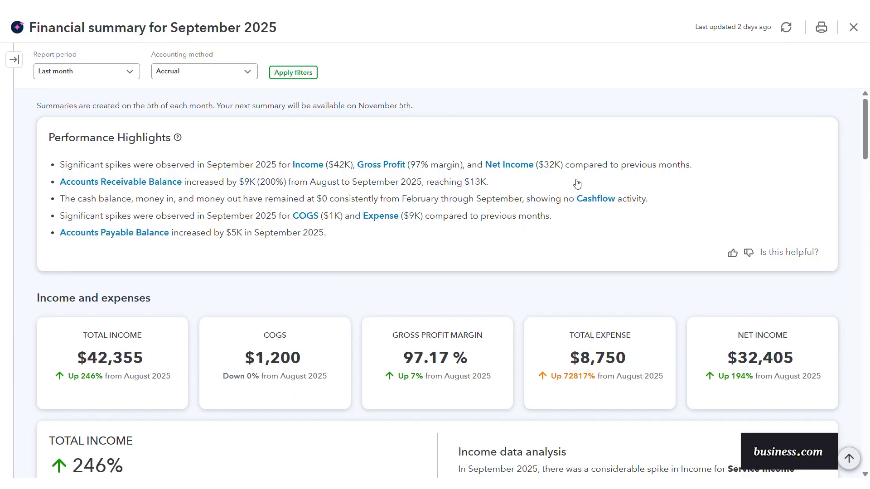
{"action": "left_click", "coordinate": [127, 73]}
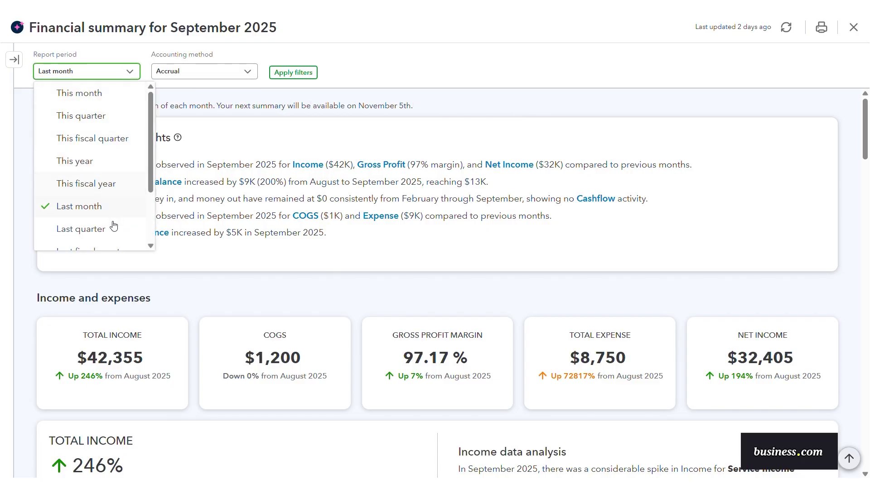
{"action": "left_click", "coordinate": [131, 71]}
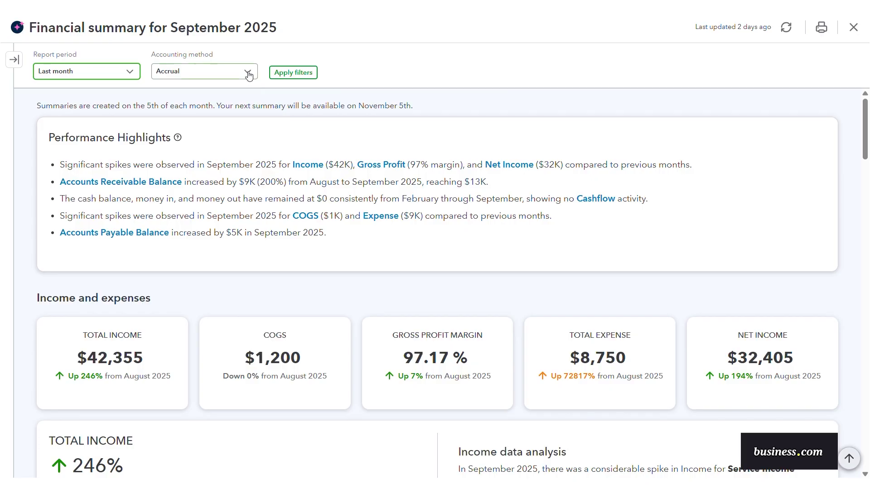
{"action": "left_click", "coordinate": [248, 74]}
{"action": "left_click", "coordinate": [250, 72]}
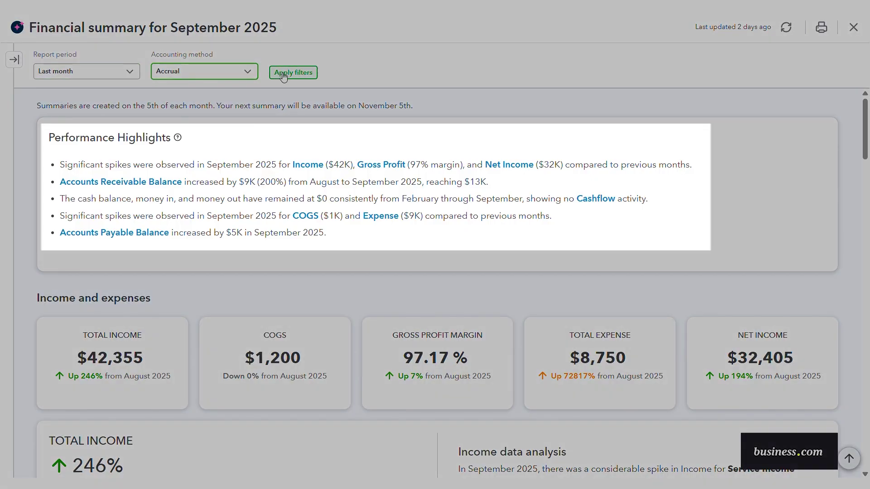
{"action": "left_click", "coordinate": [432, 113]}
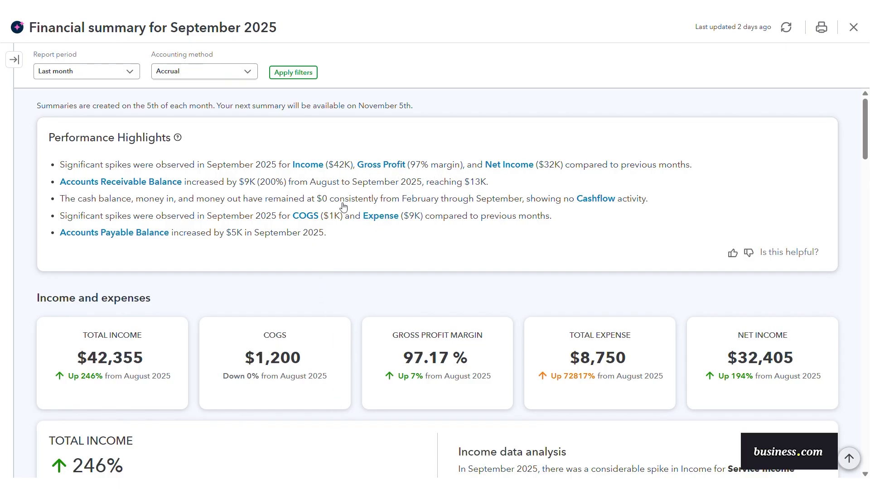
- Jump to the Total Income card showing a 246% rise and $41,000 Service Income
{"action": "left_click", "coordinate": [308, 166]}
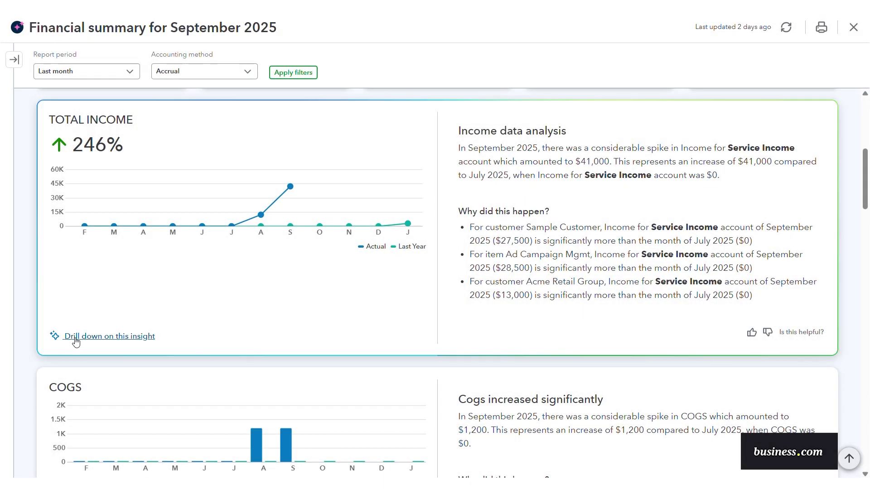
- Drill into the Total Income insight and view the income-by-month chart for Acme Retail Group
{"action": "left_click", "coordinate": [75, 338]}
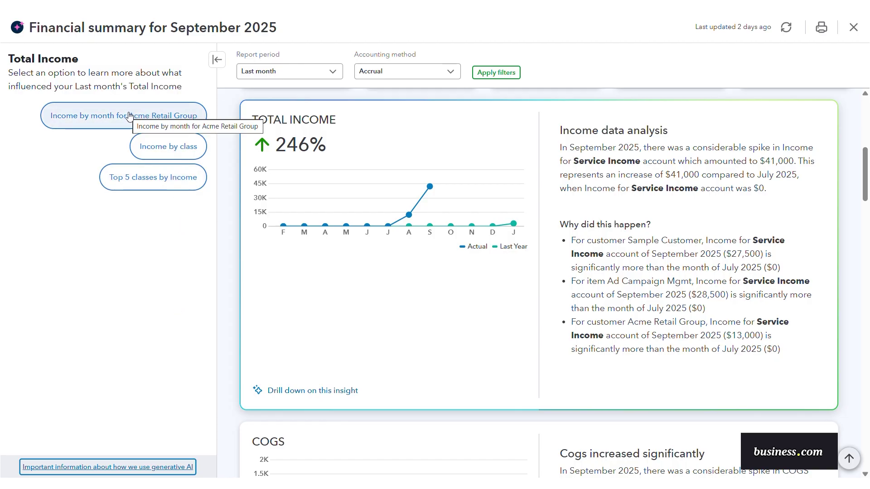
{"action": "left_click", "coordinate": [129, 116]}
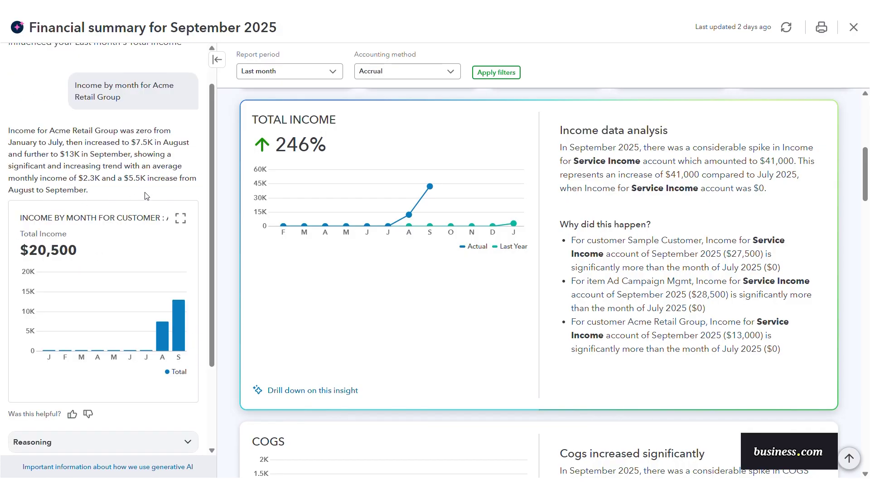
{"action": "left_click", "coordinate": [181, 219]}
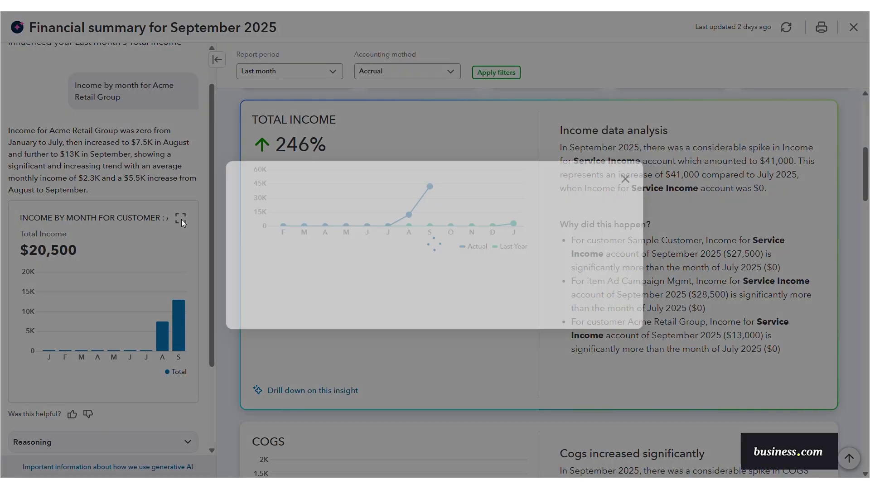
{"action": "left_click", "coordinate": [181, 219]}
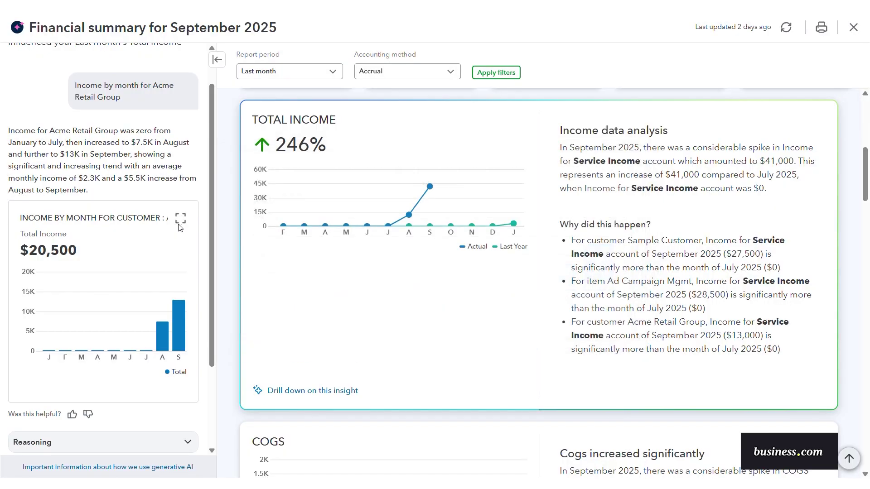
- Review the assistant's reasoning, ask for the top 5 transactions by Income, then collapse the chat panel
{"action": "left_click", "coordinate": [176, 440]}
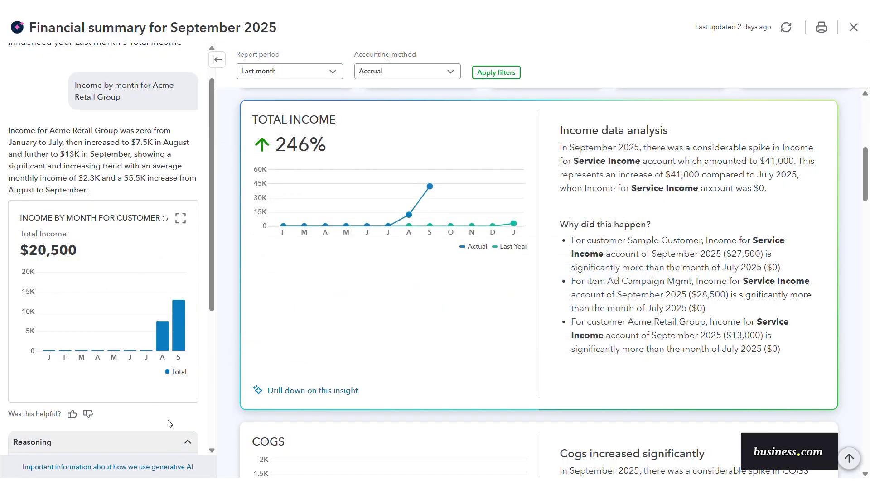
{"action": "scroll", "coordinate": [170, 413], "scroll_direction": "down", "scroll_amount": 5}
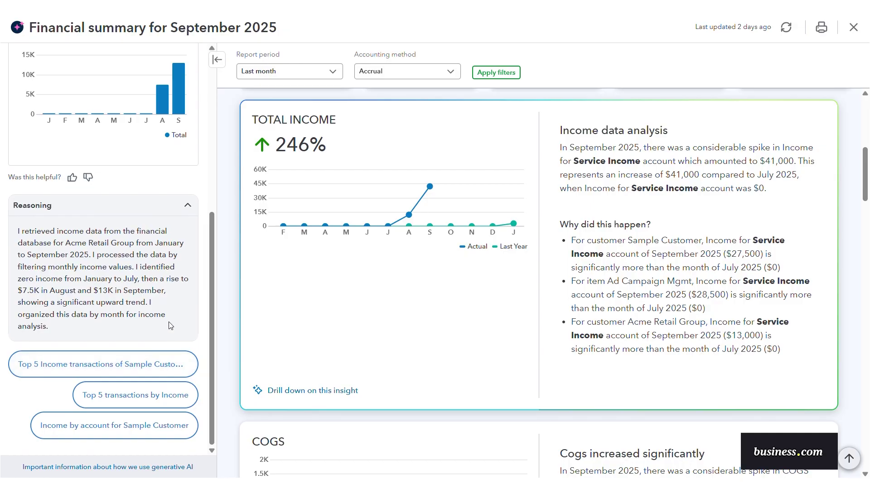
{"action": "left_click", "coordinate": [141, 395]}
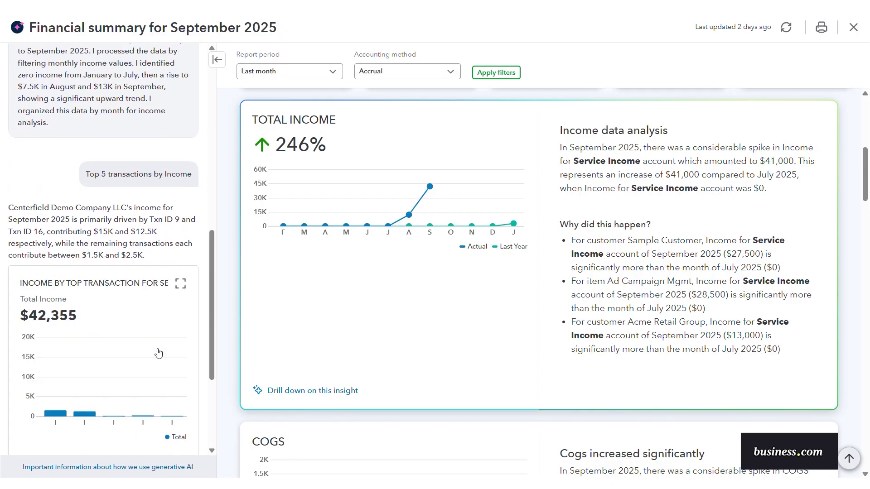
{"action": "left_click", "coordinate": [217, 59]}
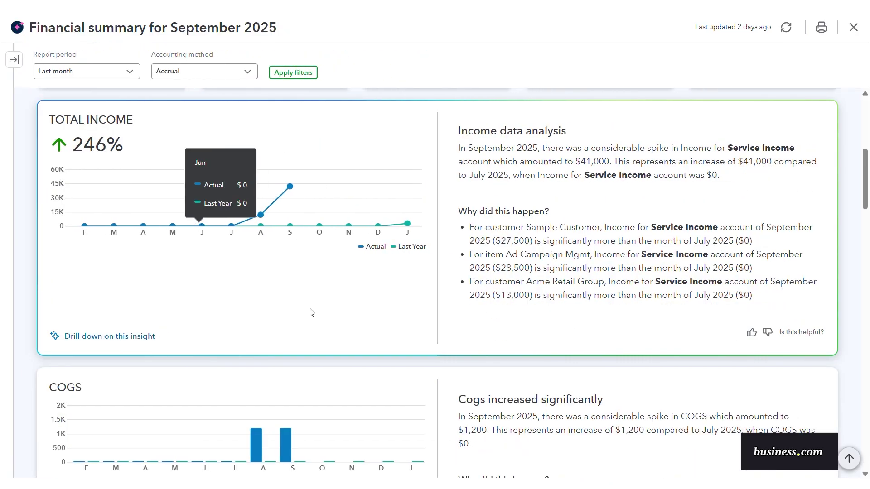
{"action": "scroll", "coordinate": [471, 320], "scroll_direction": "down", "scroll_amount": 4}
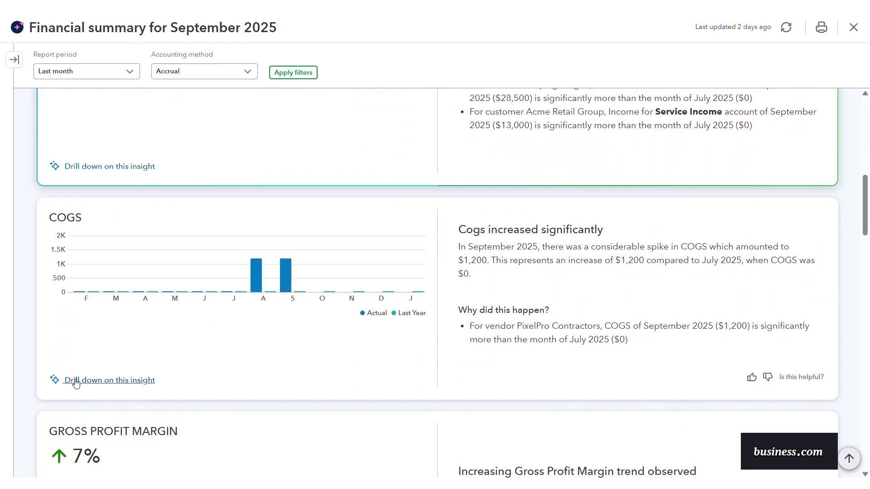
- Break down COGS by account, showing Subcontractors makes up all $1,200, then collapse the chat panel
{"action": "left_click", "coordinate": [75, 381]}
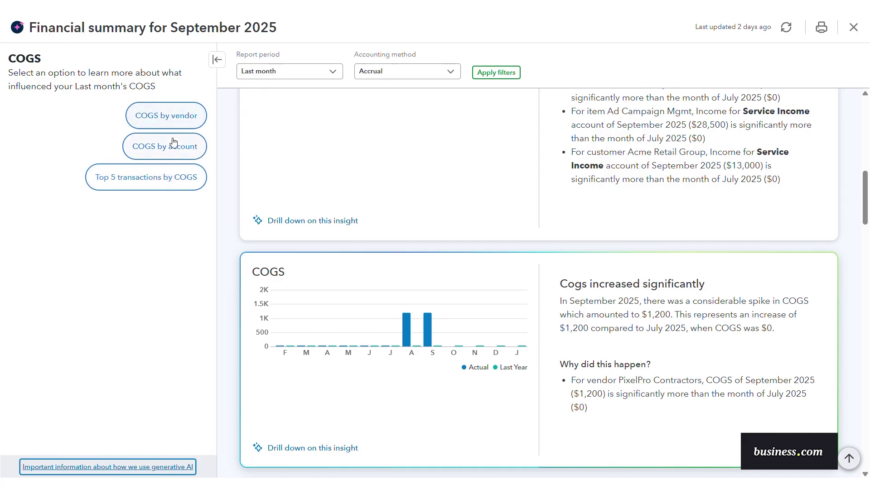
{"action": "left_click", "coordinate": [173, 142]}
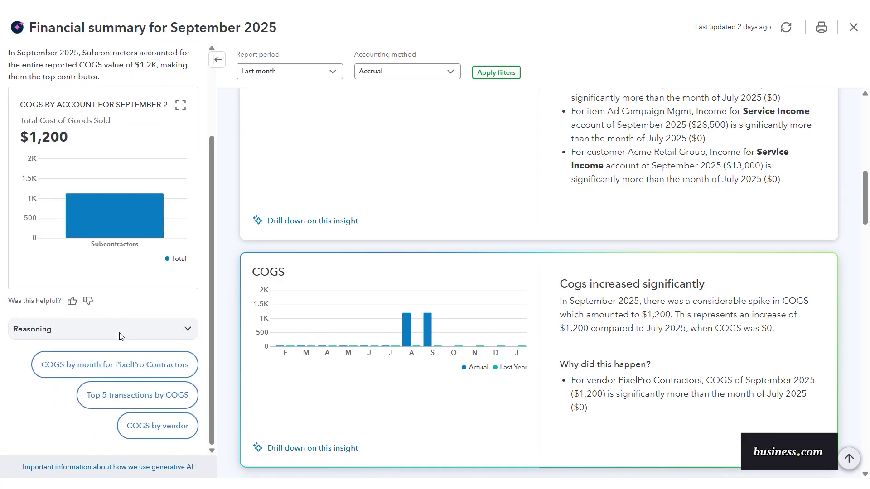
{"action": "left_click", "coordinate": [170, 334]}
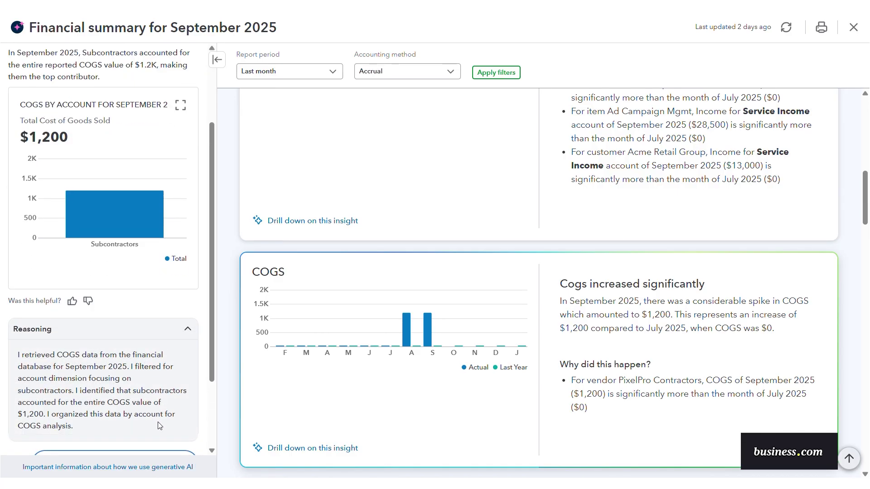
{"action": "left_click", "coordinate": [184, 330]}
{"action": "left_click", "coordinate": [217, 60]}
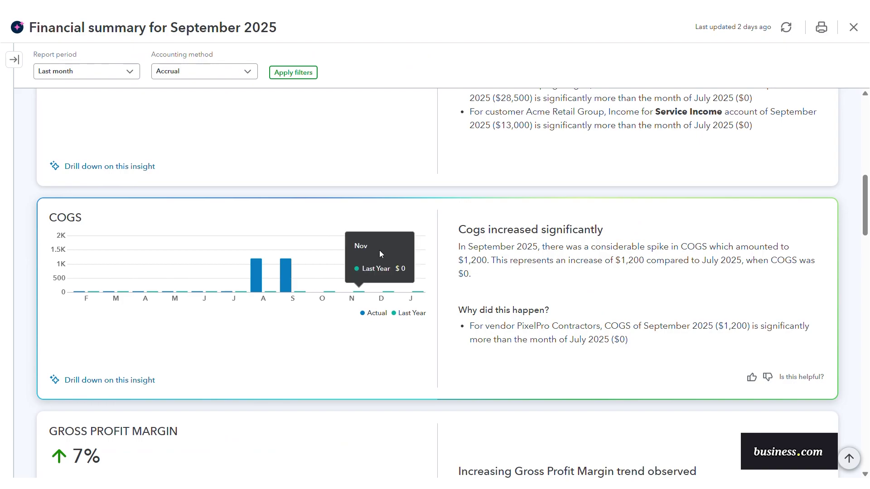
{"action": "scroll", "coordinate": [449, 335], "scroll_direction": "down", "scroll_amount": 5}
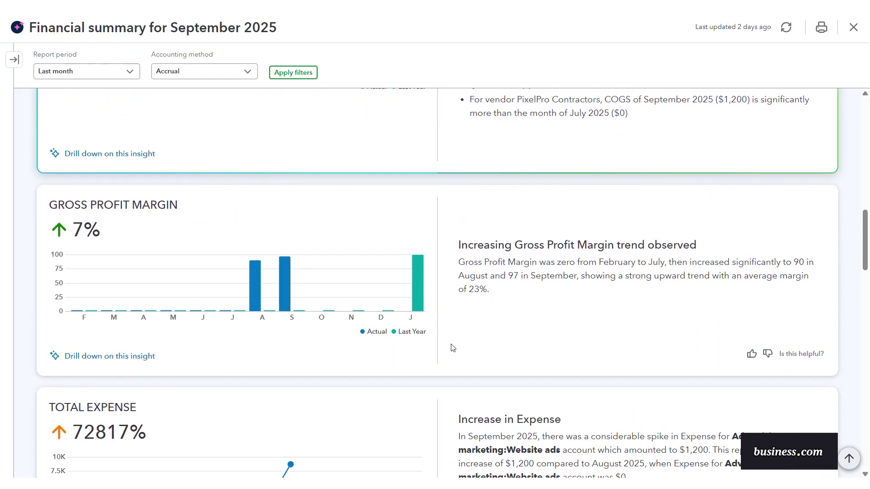
{"action": "scroll", "coordinate": [452, 348], "scroll_direction": "down", "scroll_amount": 5}
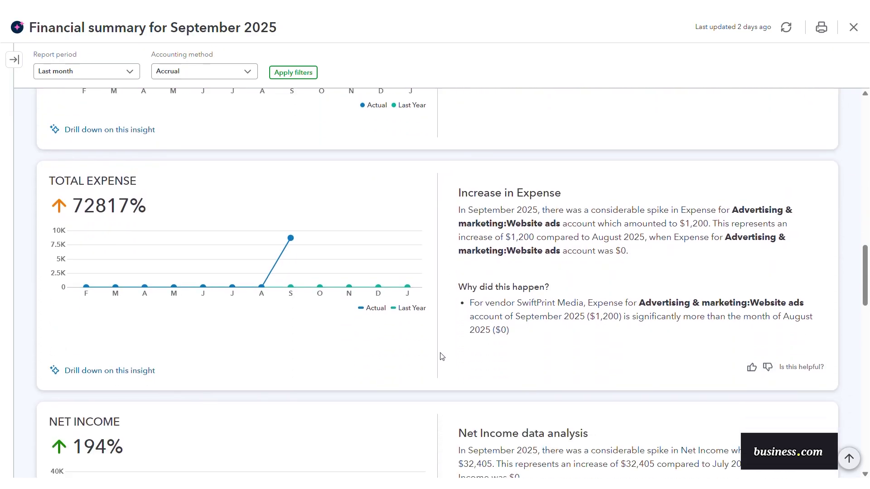
{"action": "scroll", "coordinate": [449, 355], "scroll_direction": "down", "scroll_amount": 5}
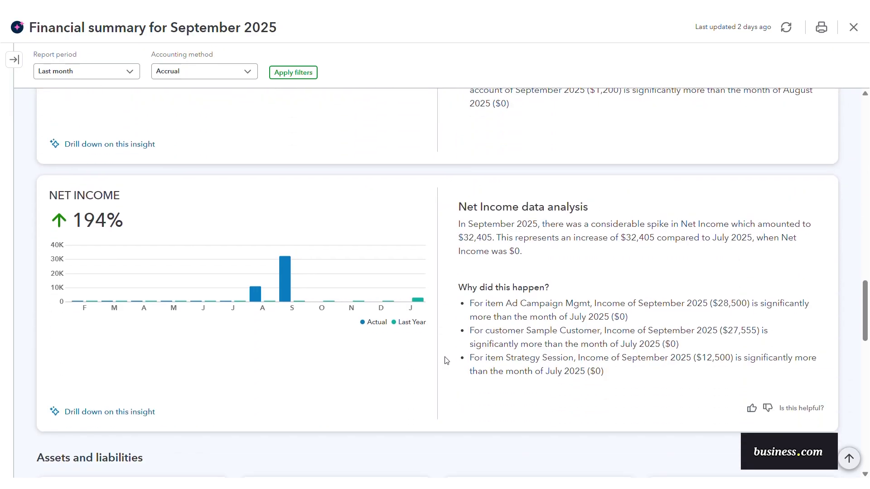
{"action": "scroll", "coordinate": [445, 365], "scroll_direction": "down", "scroll_amount": 8}
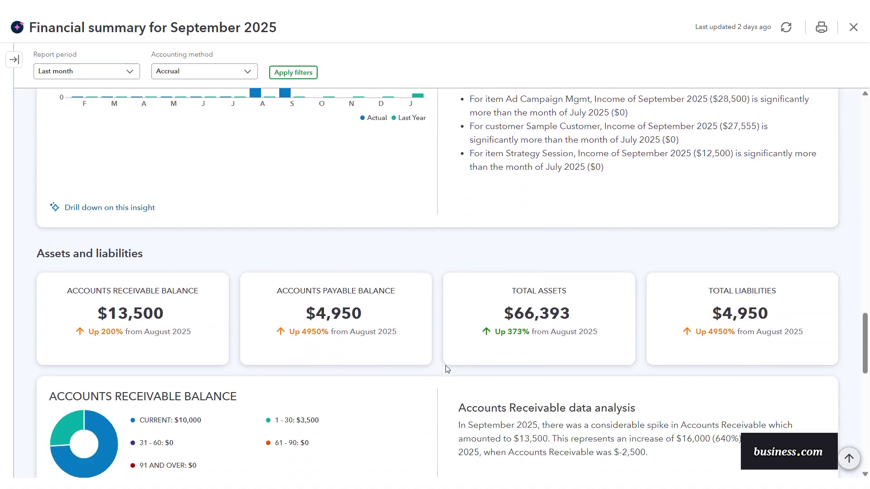
{"action": "scroll", "coordinate": [446, 373], "scroll_direction": "down", "scroll_amount": 6}
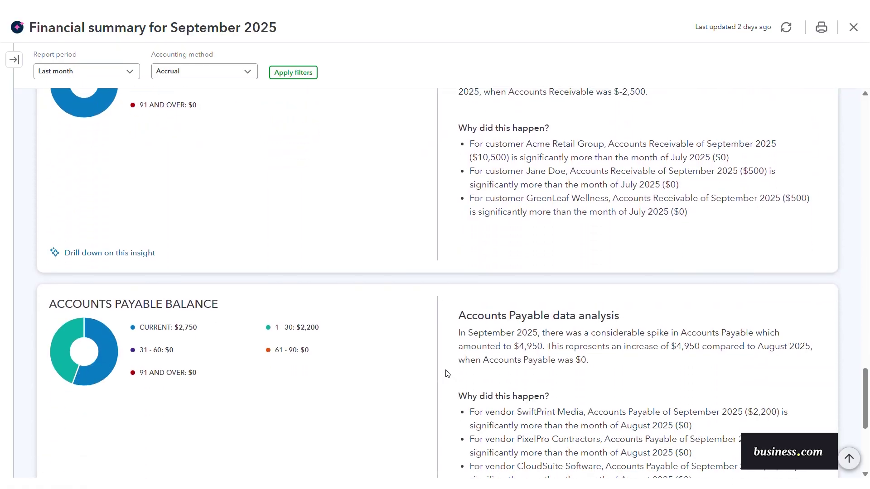
{"action": "scroll", "coordinate": [448, 381], "scroll_direction": "down", "scroll_amount": 4}
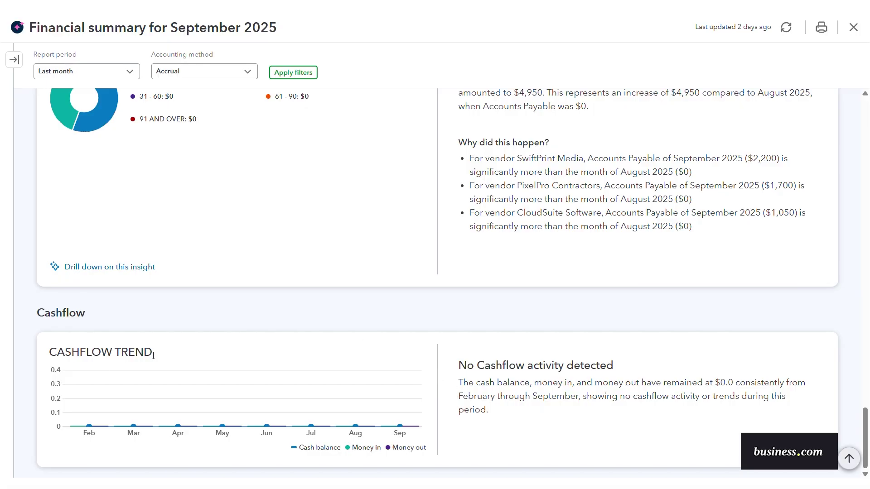
{"action": "scroll", "coordinate": [415, 313], "scroll_direction": "up", "scroll_amount": 20}
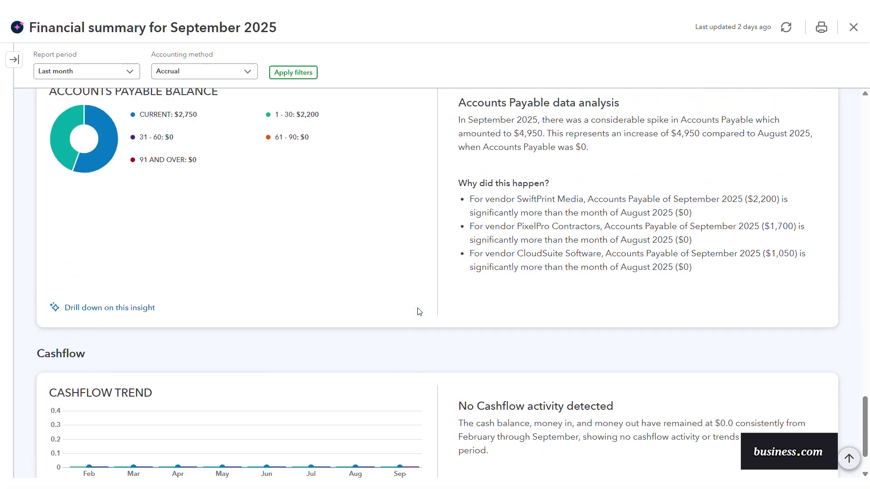
{"action": "scroll", "coordinate": [418, 312], "scroll_direction": "up", "scroll_amount": 12}
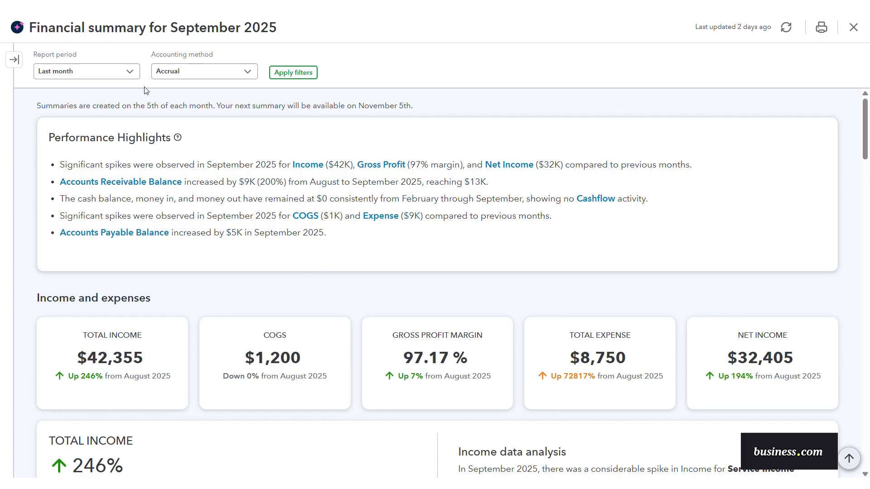
{"action": "left_click", "coordinate": [131, 73]}
{"action": "left_click", "coordinate": [132, 75]}
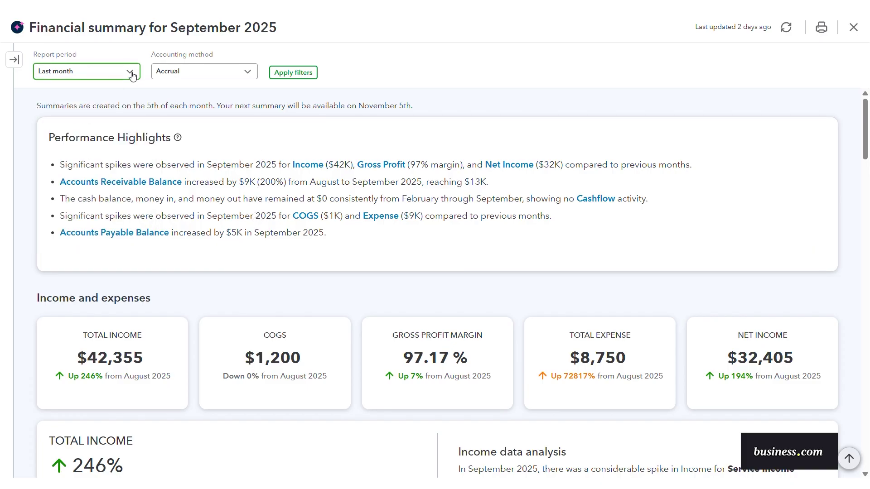
{"action": "left_click", "coordinate": [234, 76]}
{"action": "left_click", "coordinate": [231, 77]}
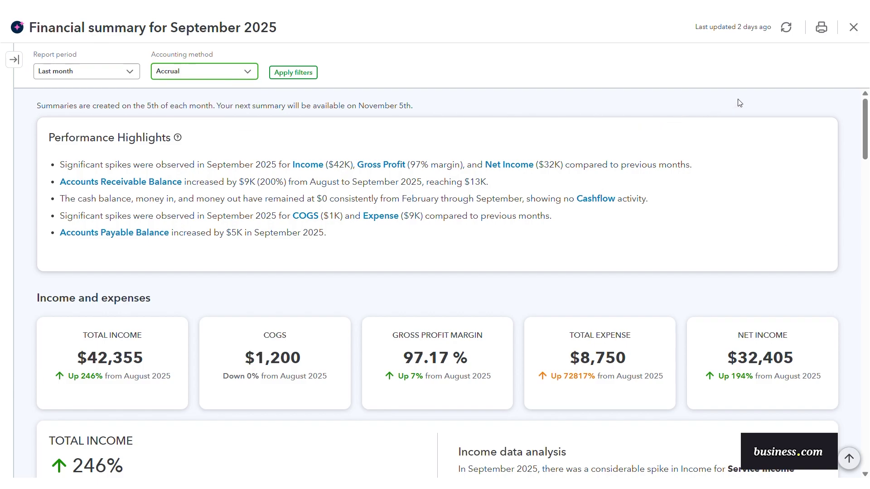
- Close the financial summary and scroll the Business Feed to the Profit and loss card showing $32,405.00 net profit
{"action": "left_click", "coordinate": [854, 28]}
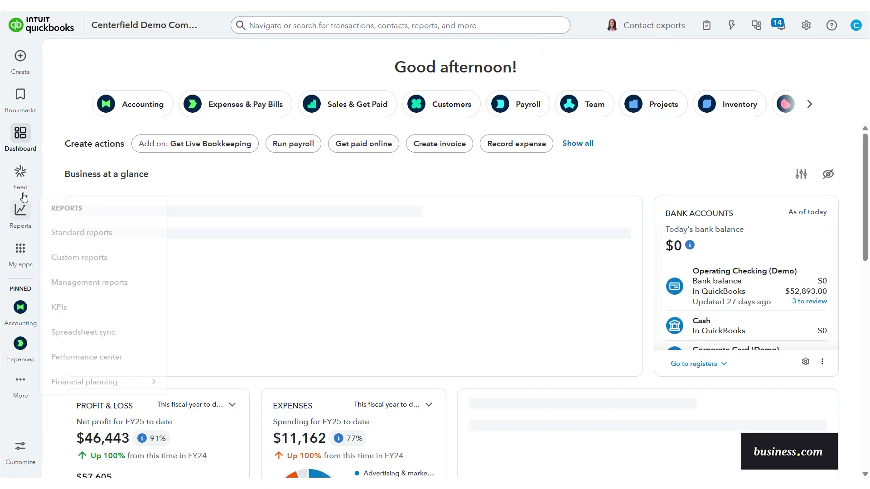
{"action": "left_click", "coordinate": [19, 178]}
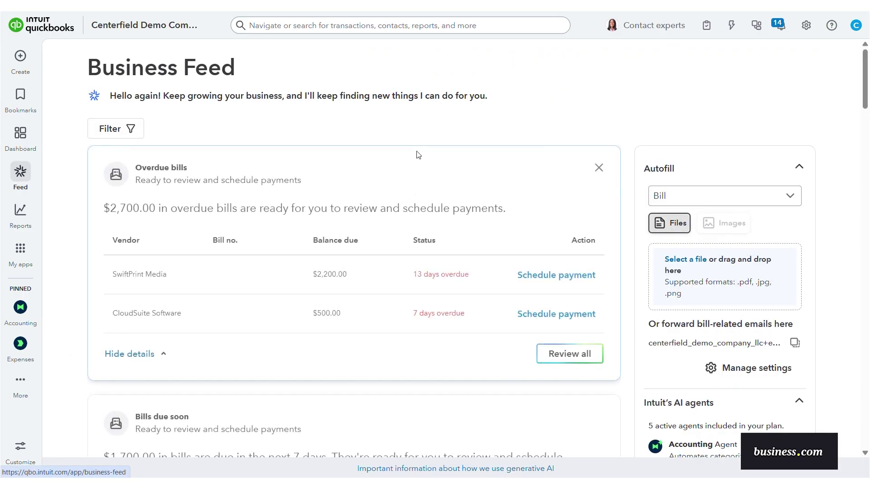
{"action": "scroll", "coordinate": [426, 274], "scroll_direction": "down", "scroll_amount": 5}
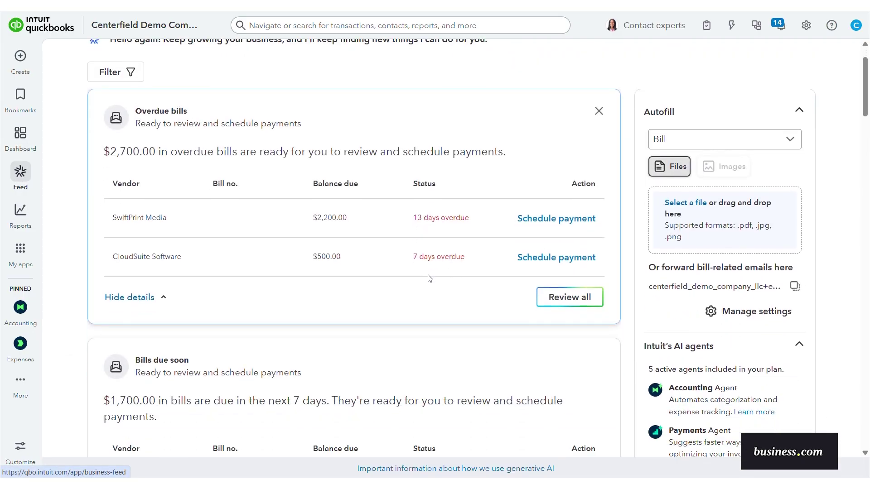
{"action": "scroll", "coordinate": [431, 281], "scroll_direction": "down", "scroll_amount": 9}
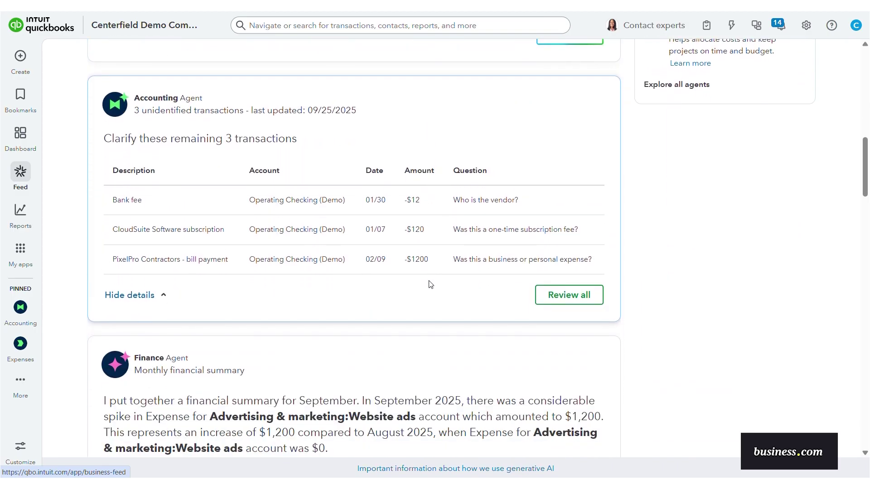
{"action": "scroll", "coordinate": [428, 290], "scroll_direction": "down", "scroll_amount": 11}
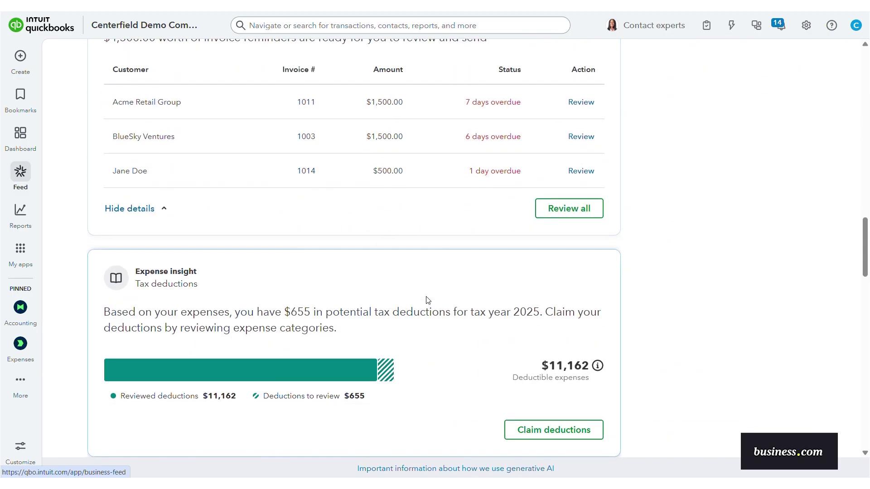
{"action": "scroll", "coordinate": [428, 297], "scroll_direction": "down", "scroll_amount": 4}
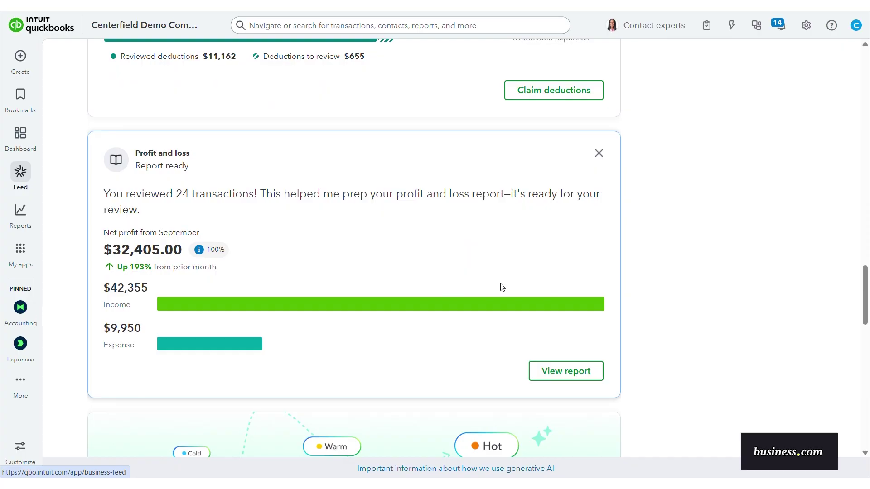
- Open the September 2025 Profit and Loss report, scroll through it, and reopen the financial summary from its banner
{"action": "left_click", "coordinate": [567, 373]}
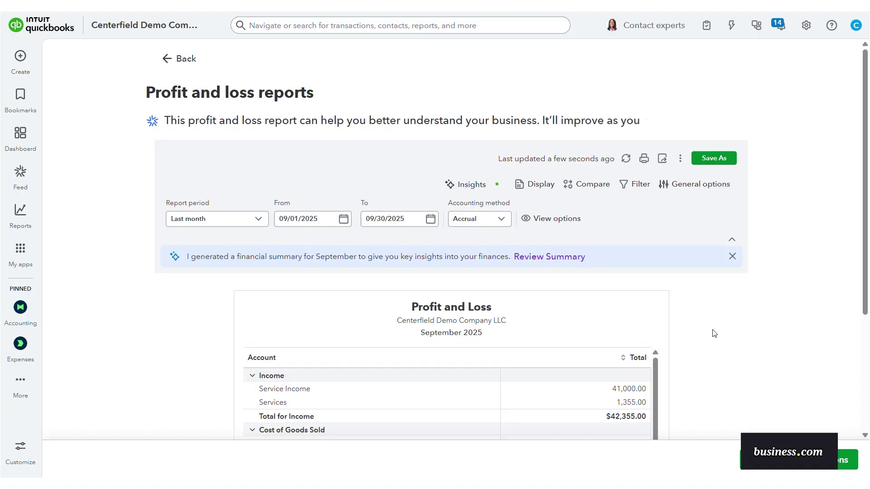
{"action": "scroll", "coordinate": [710, 332], "scroll_direction": "down", "scroll_amount": 4}
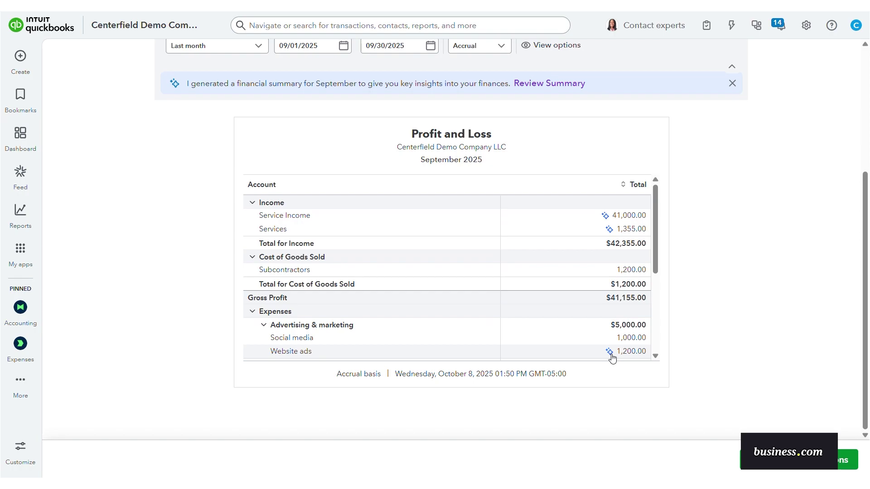
{"action": "scroll", "coordinate": [603, 226], "scroll_direction": "up", "scroll_amount": 4}
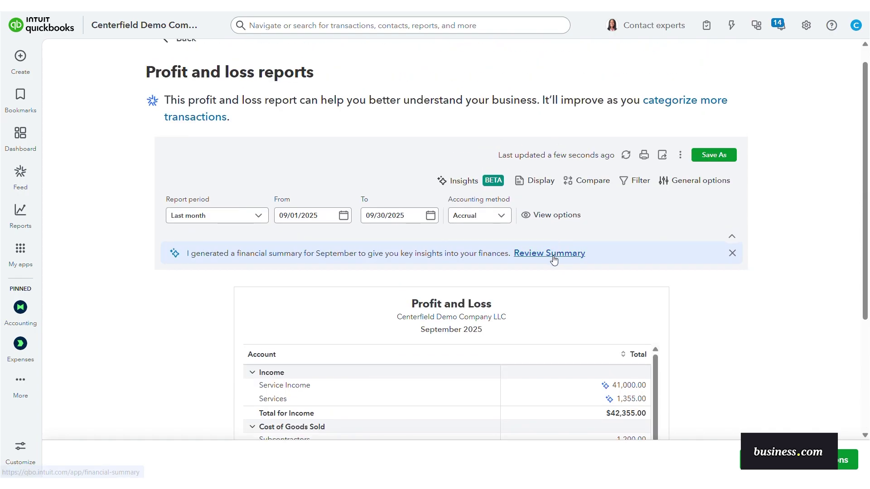
{"action": "left_click", "coordinate": [554, 259]}
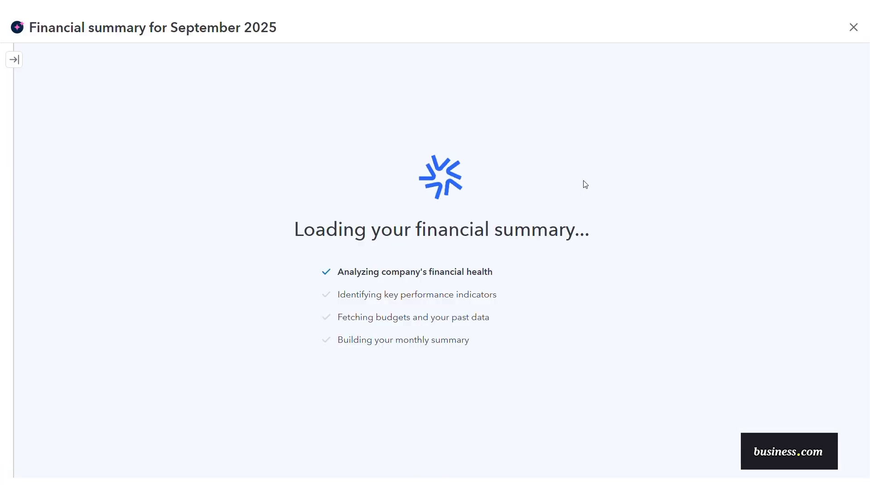